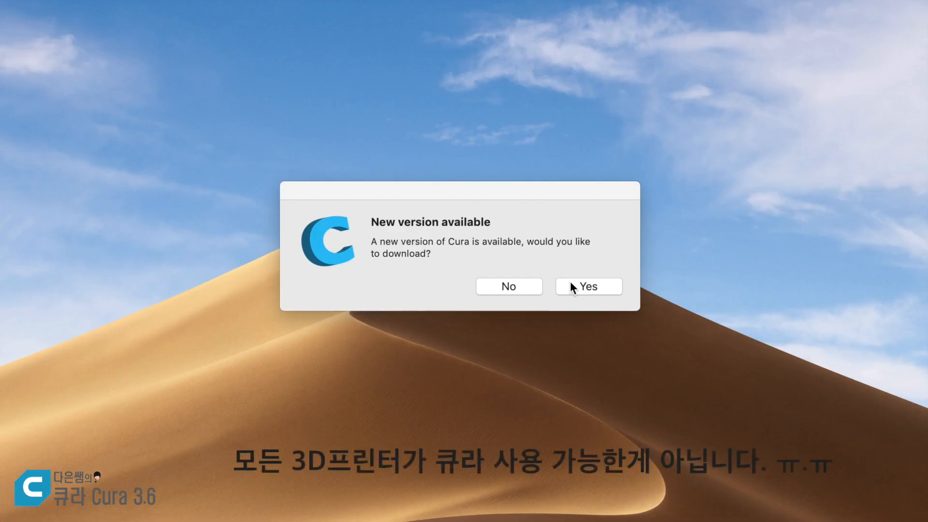
# Step: Accept the new-version download offer and confirm the Almond machine settings in Cura 15.04.6
pyautogui.click(582, 287)
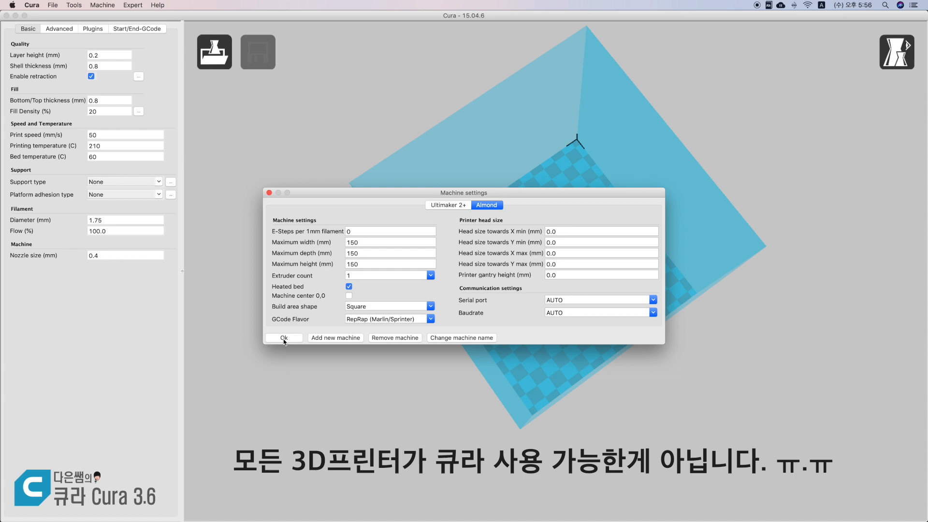
pyautogui.click(283, 339)
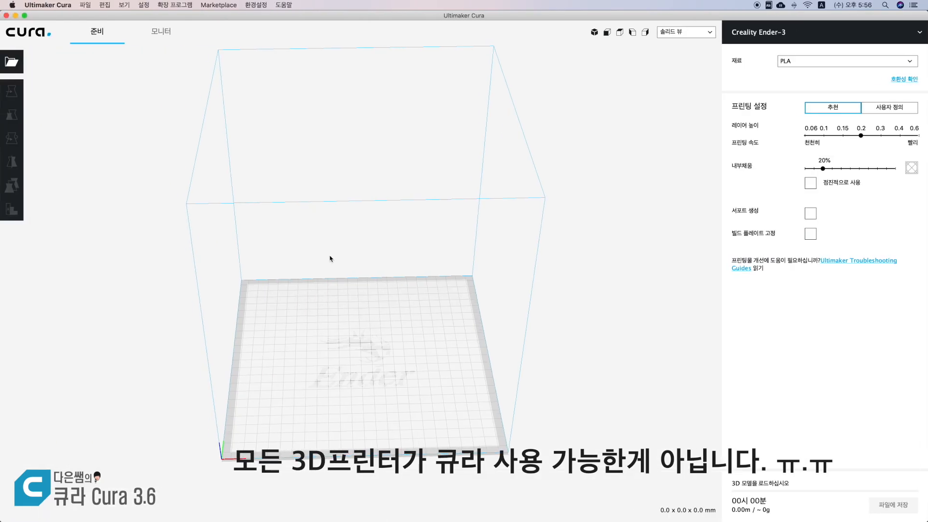
# Step: Switch to Ultimaker Cura, open the add-printer dialog and browse the printers listed under Other
pyautogui.click(825, 30)
pyautogui.click(743, 76)
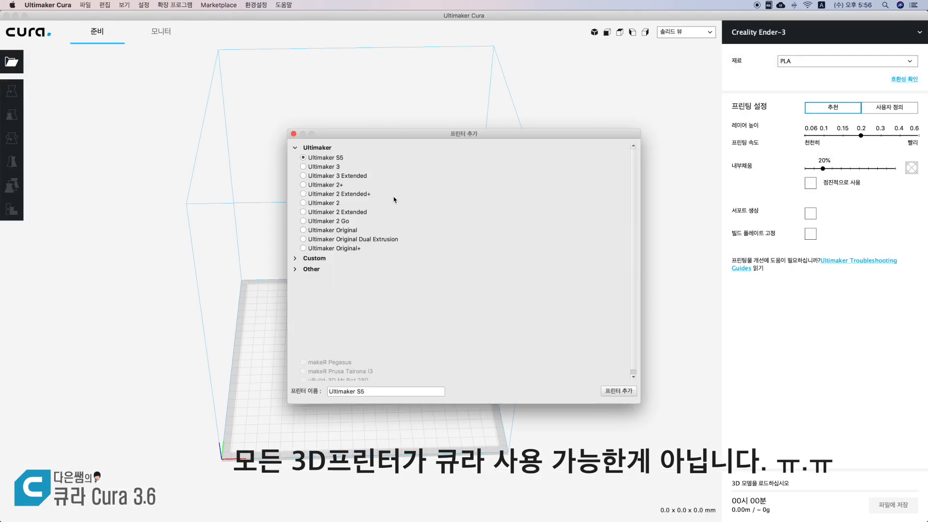
pyautogui.click(310, 267)
pyautogui.scroll(-3, 322, 277)
pyautogui.scroll(-5, 323, 276)
pyautogui.scroll(8, 306, 279)
pyautogui.click(315, 160)
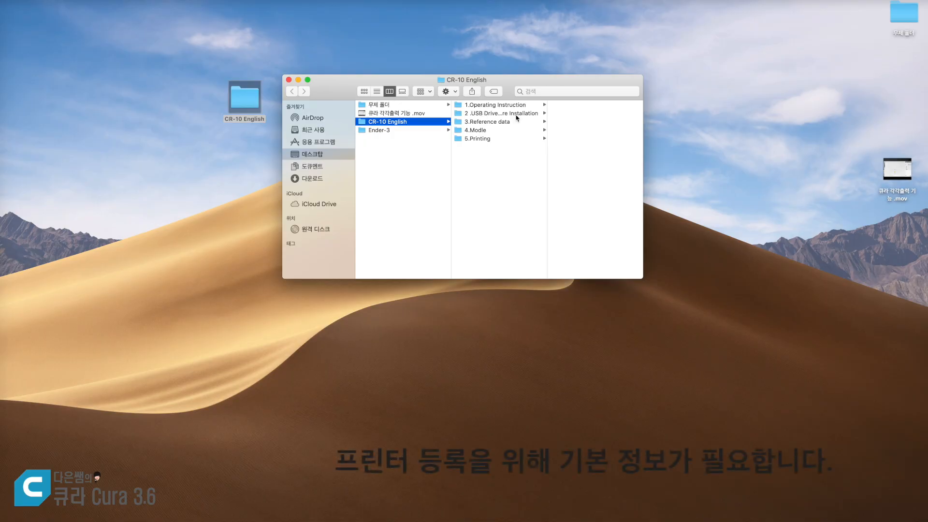
# Step: Examine the machine settings page of CURA10.pdf in the CR-10 English CURA folder, and close the document and folder
pyautogui.click(517, 114)
pyautogui.click(563, 105)
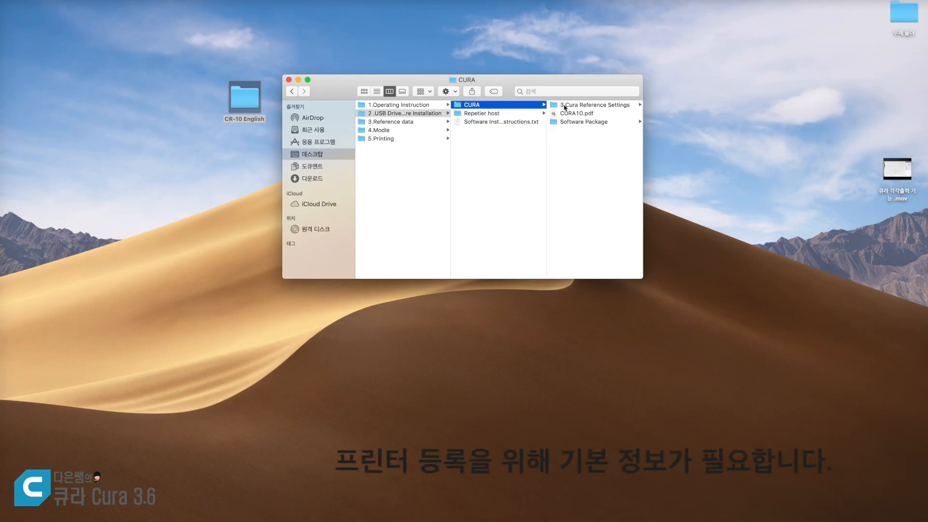
pyautogui.doubleClick(571, 113)
pyautogui.scroll(-20, 403, 137)
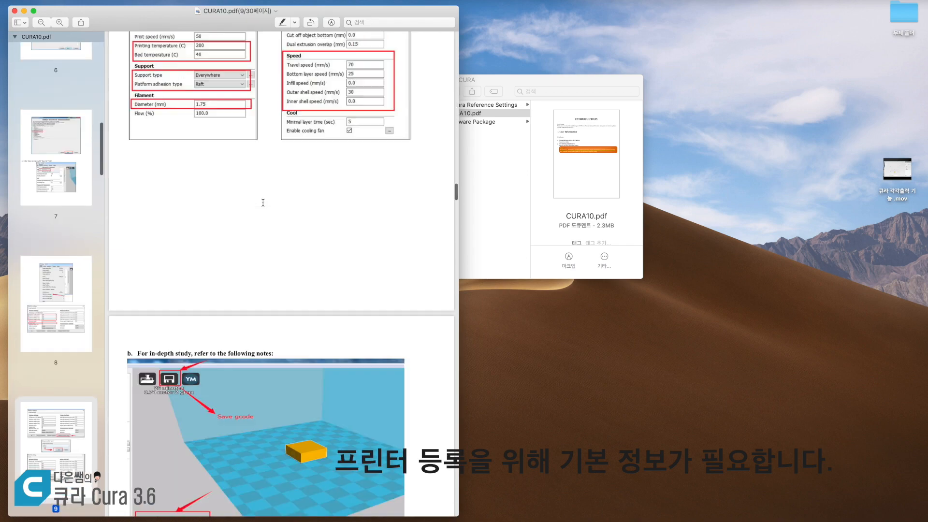
pyautogui.scroll(10, 360, 208)
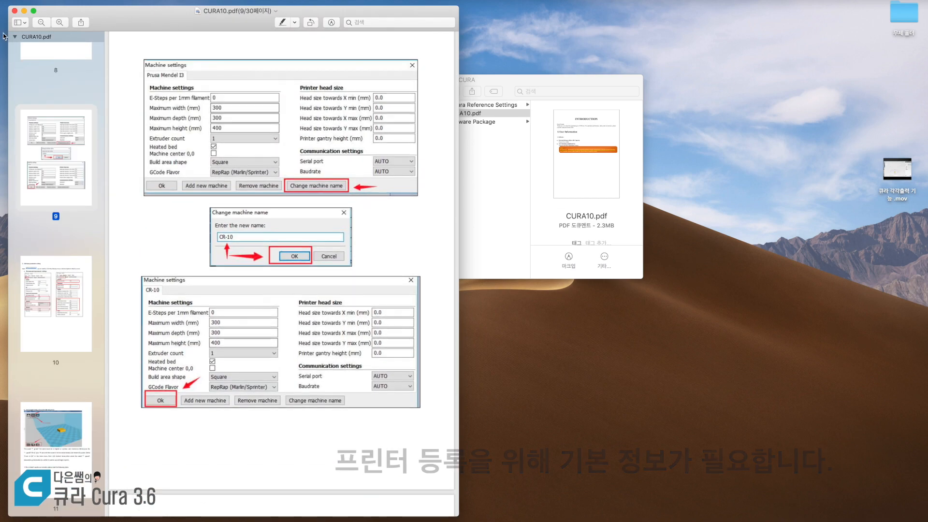
pyautogui.click(14, 10)
pyautogui.click(288, 79)
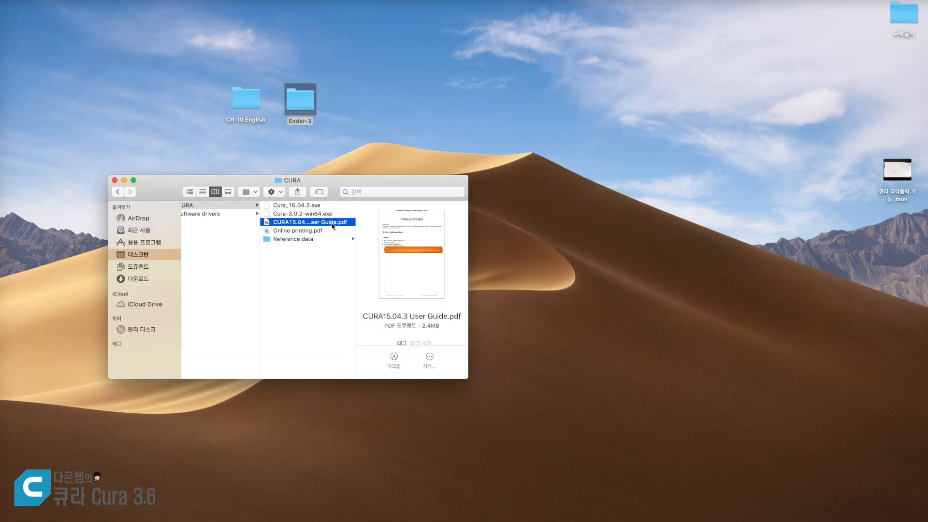
# Step: Open the CURA15.04.3 User Guide.pdf from the Ender-3 folder and look through its pages for the printer settings
pyautogui.doubleClick(331, 224)
pyautogui.click(78, 268)
pyautogui.click(60, 149)
pyautogui.scroll(3, 60, 150)
pyautogui.click(60, 149)
pyautogui.scroll(10, 60, 150)
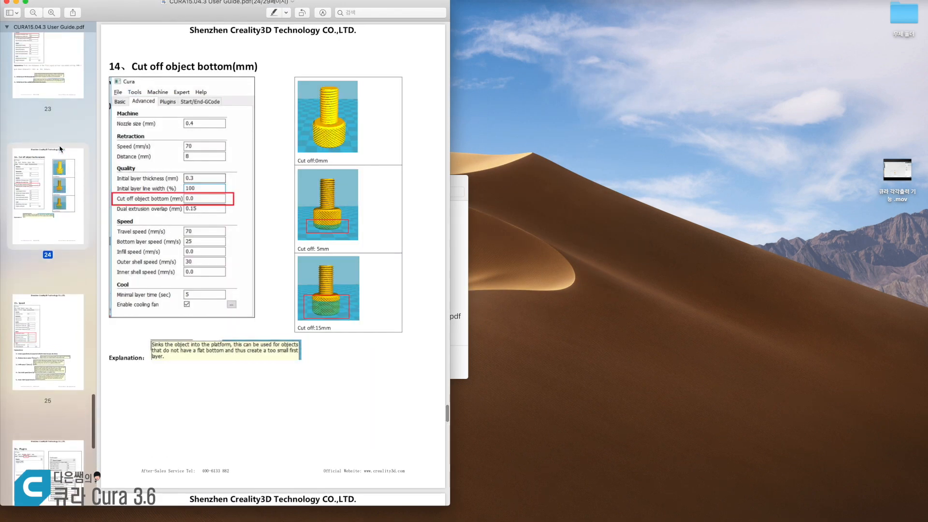
pyautogui.click(60, 150)
pyautogui.scroll(5, 60, 150)
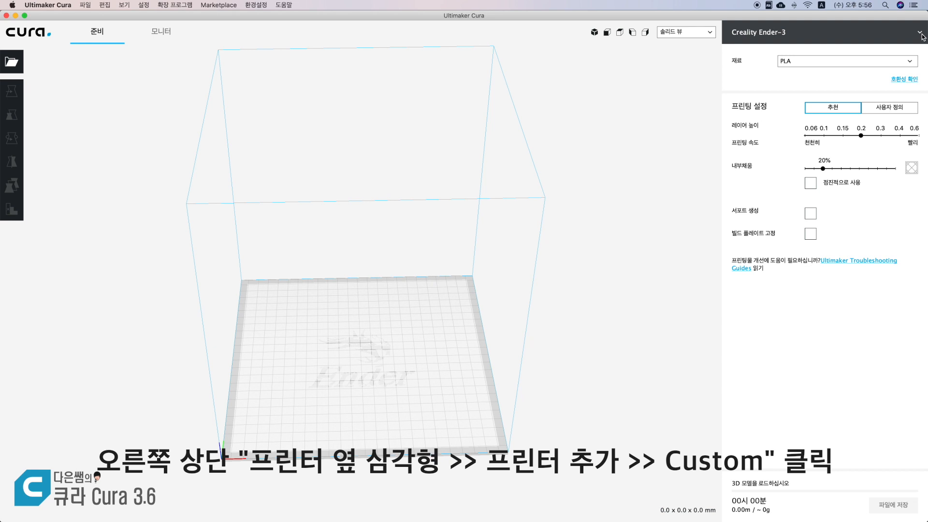
# Step: Add a Custom FFF printer in Ultimaker Cura and set its X width, Y depth and Z height to 150 mm
pyautogui.click(921, 33)
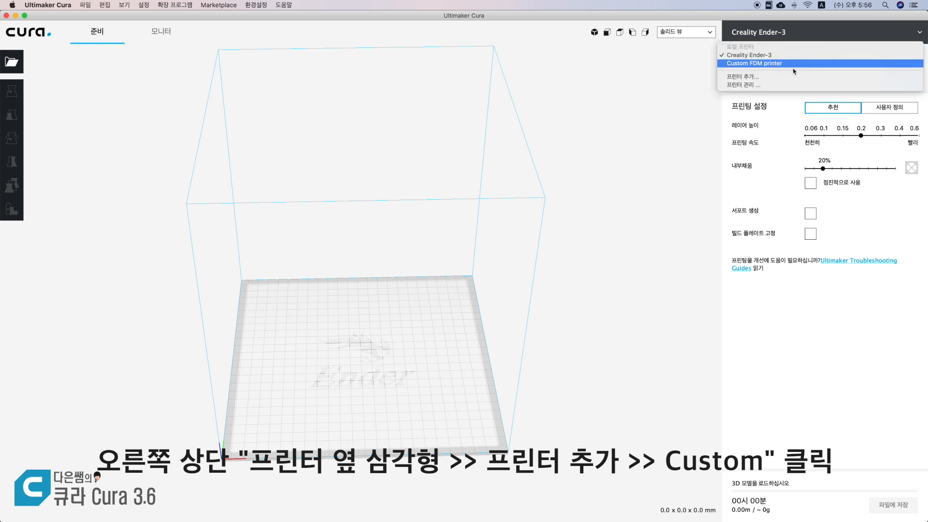
pyautogui.click(751, 78)
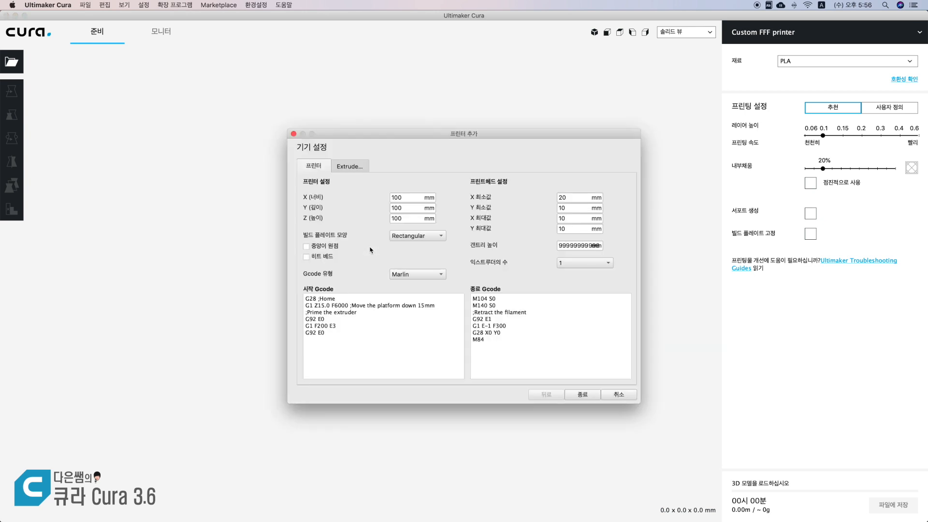
pyautogui.click(405, 195)
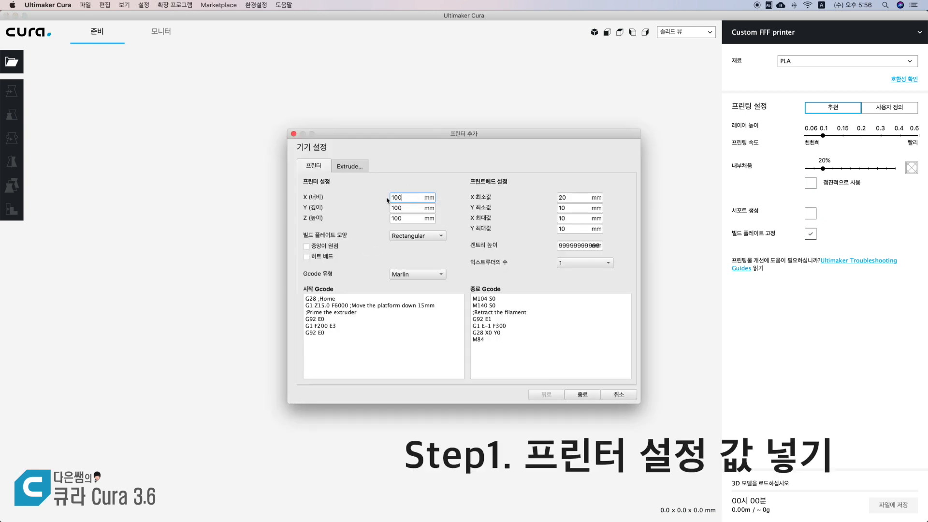
pyautogui.click(411, 207)
pyautogui.write('150')
pyautogui.doubleClick(406, 218)
pyautogui.write('150')
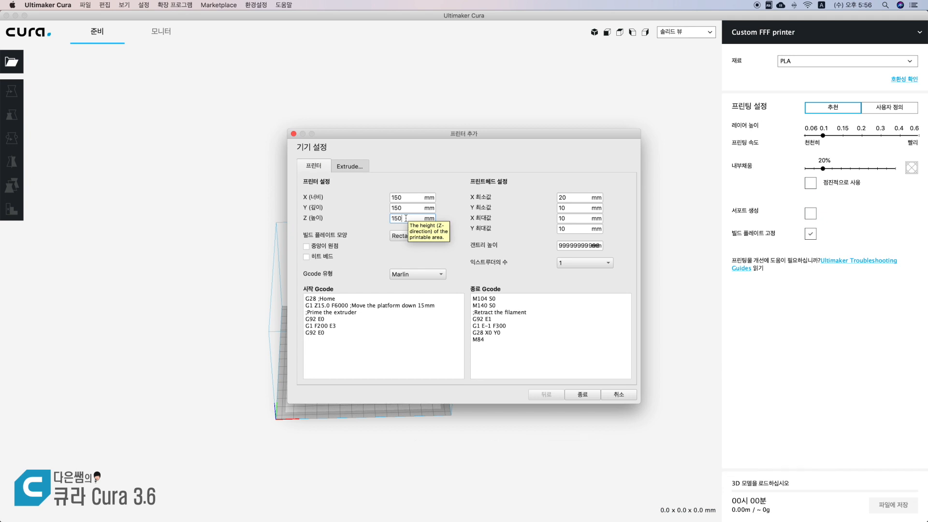
pyautogui.press('Tab')
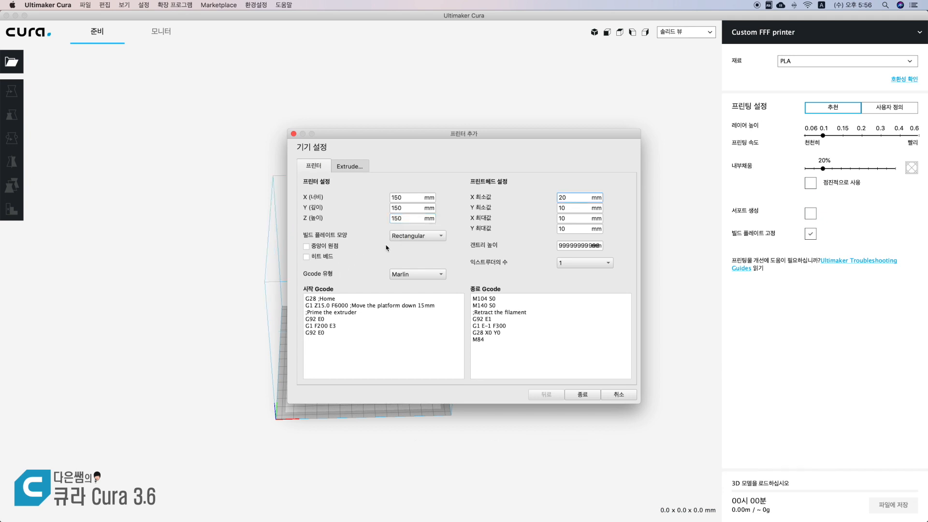
# Step: Keep the build plate shape Rectangular, enable the heated bed and choose the RepRap G-code flavor
pyautogui.click(409, 240)
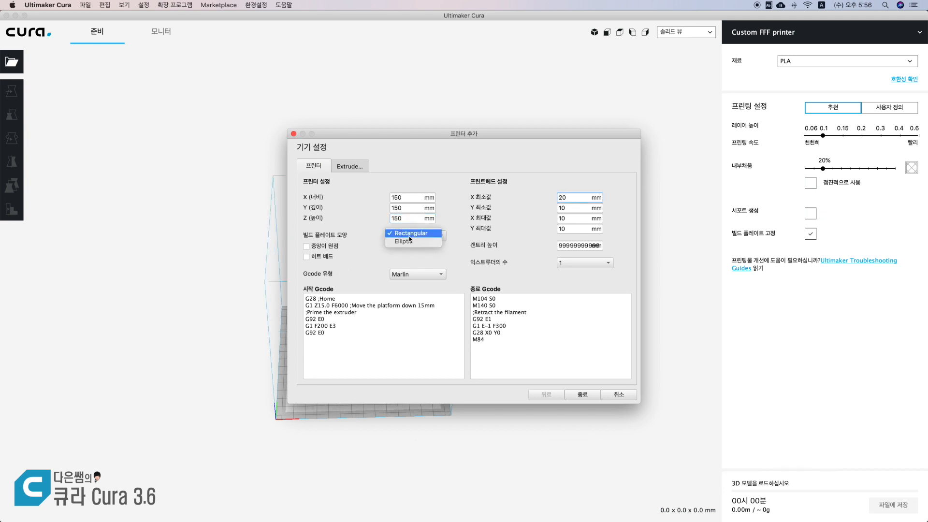
pyautogui.click(409, 235)
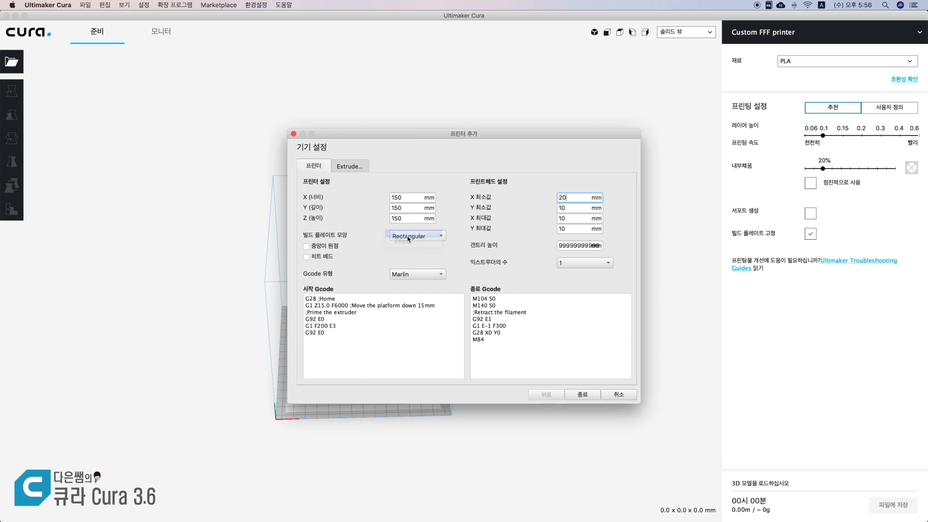
pyautogui.click(319, 258)
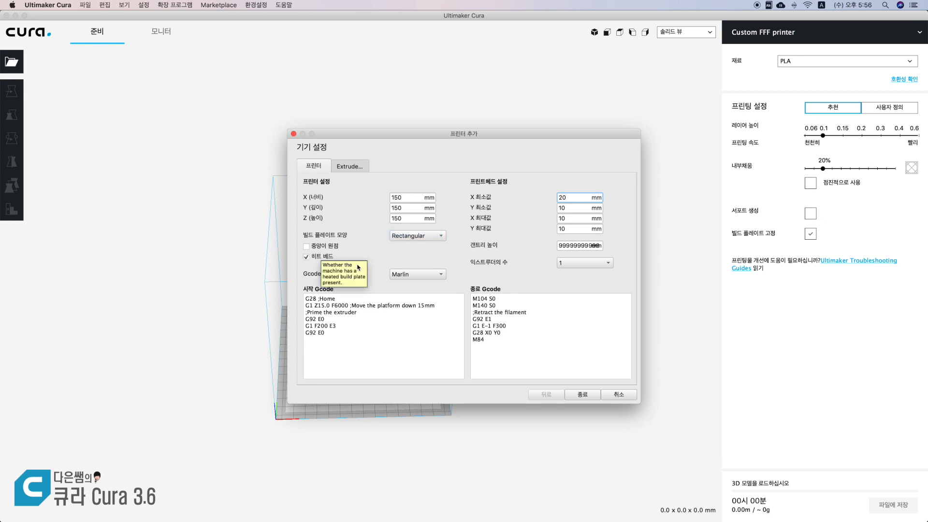
pyautogui.click(439, 275)
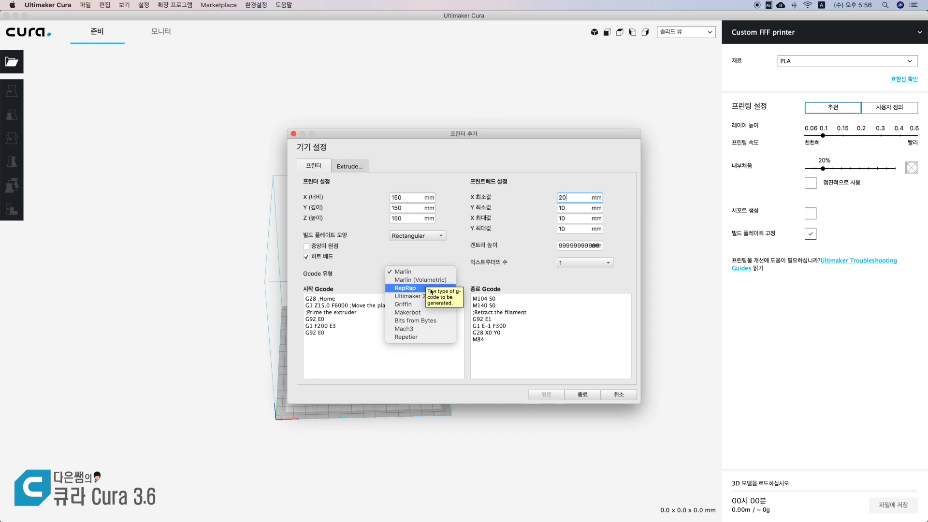
pyautogui.press('Escape')
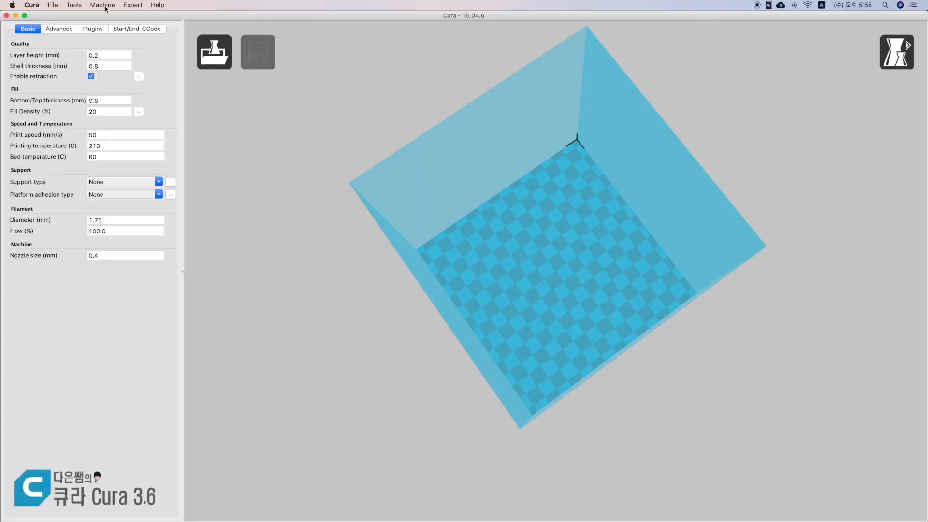
# Step: Open the machine settings in Cura 15.04.6 to check the existing printer's configuration
pyautogui.click(106, 8)
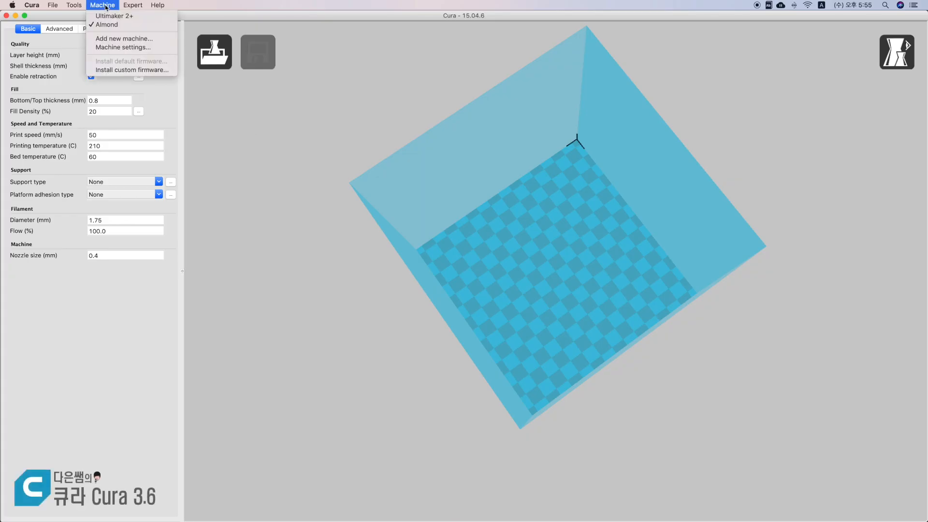
pyautogui.click(116, 48)
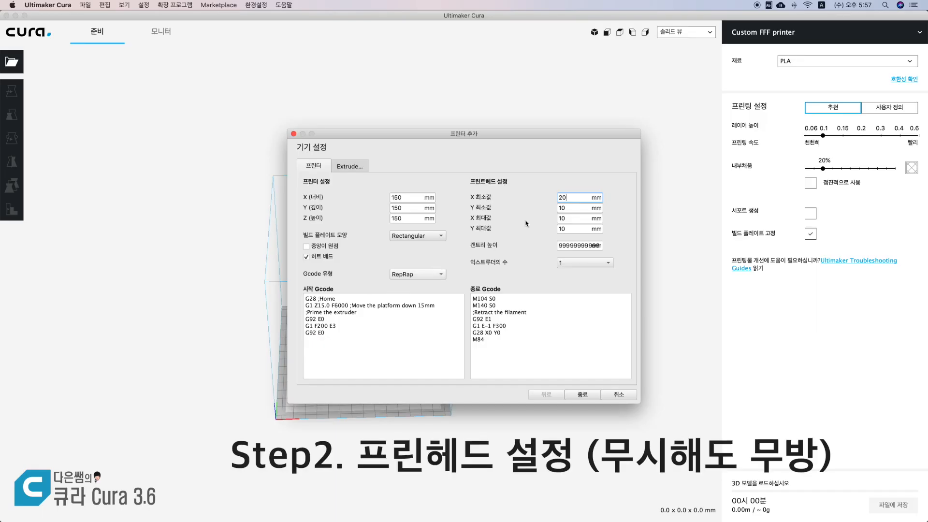
# Step: Back in Ultimaker Cura, set the print head X and Y minimum and maximum values and the gantry height to 0 mm
pyautogui.doubleClick(564, 197)
pyautogui.write('0')
pyautogui.press('Tab')
pyautogui.write('0')
pyautogui.press('Tab')
pyautogui.write('0')
pyautogui.press('Tab')
pyautogui.write('0')
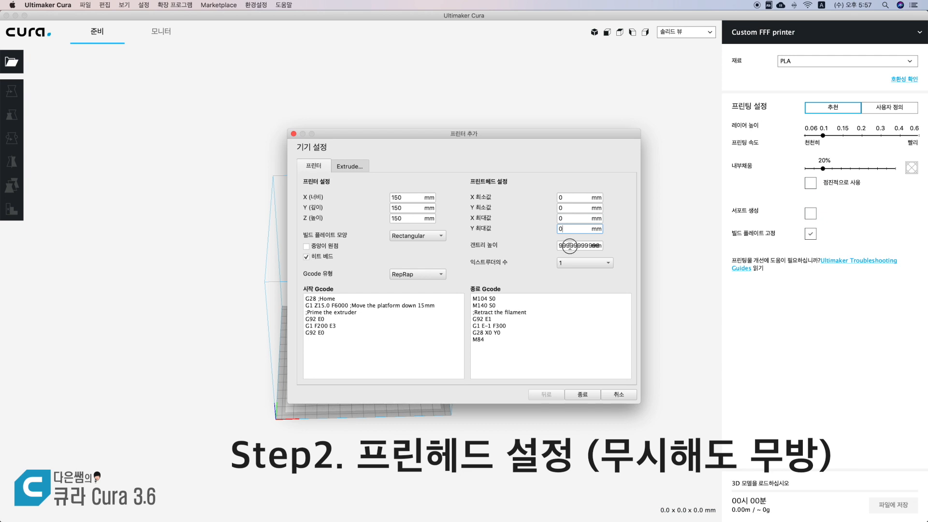
pyautogui.press('Tab')
pyautogui.write('0')
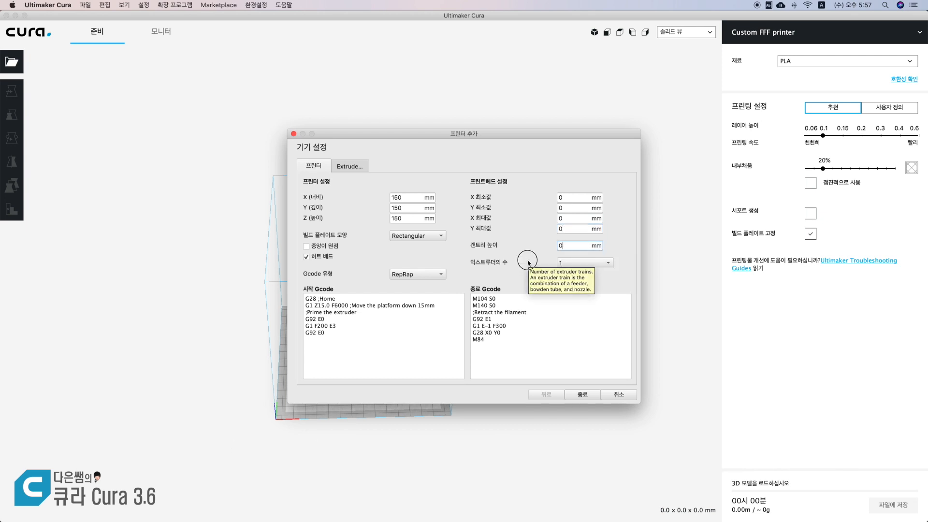
# Step: Check the available extruder counts and keep the number of extruders at 1
pyautogui.click(571, 266)
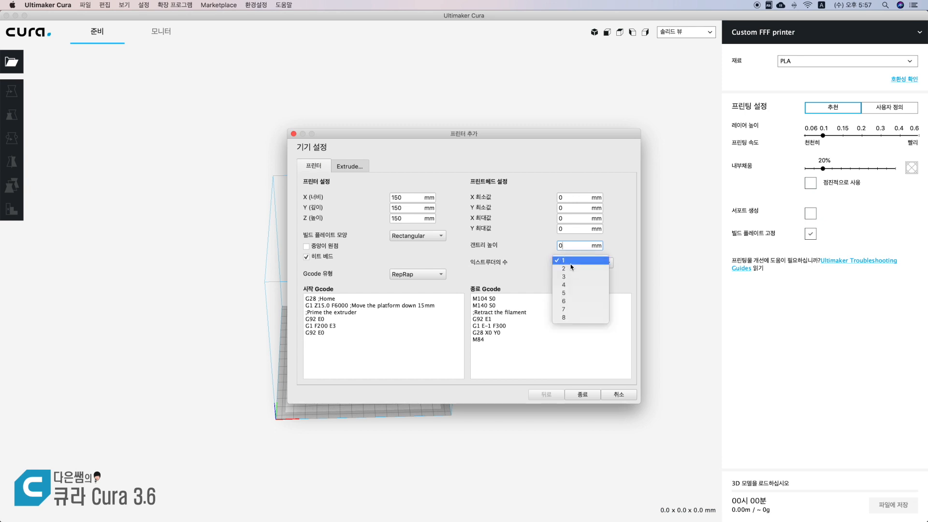
pyautogui.click(527, 261)
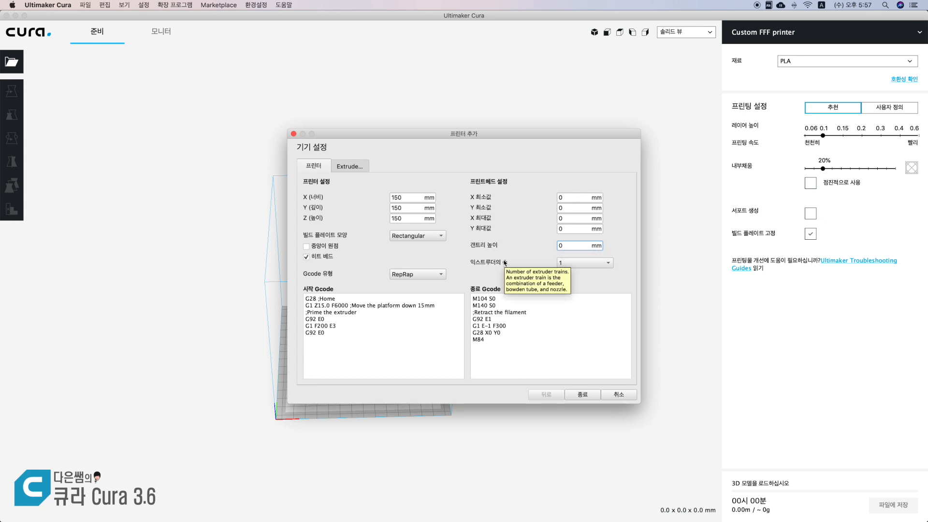
pyautogui.click(384, 333)
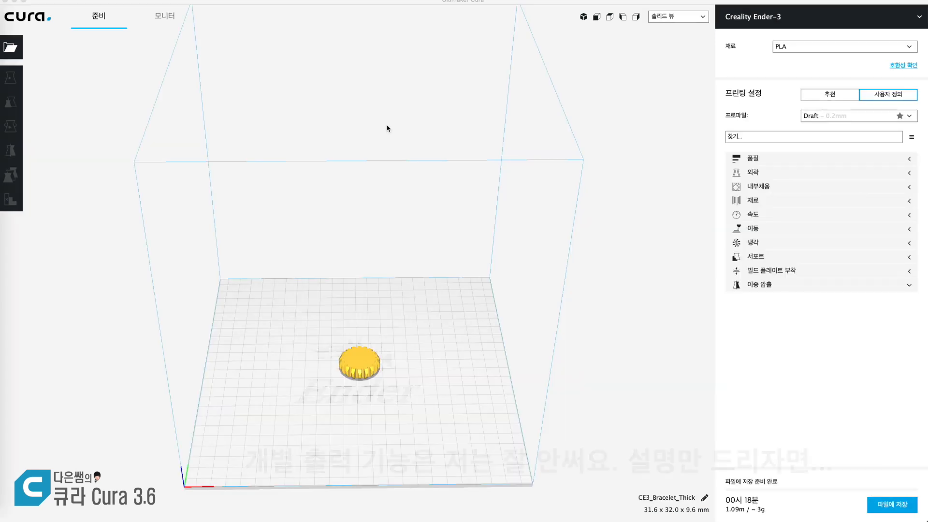
# Step: Multiply the CE3_Bracelet_Thick model on the Ender-3 build plate with 2 copies
pyautogui.click(359, 366)
pyautogui.rightClick(356, 360)
pyautogui.click(397, 384)
pyautogui.click(470, 251)
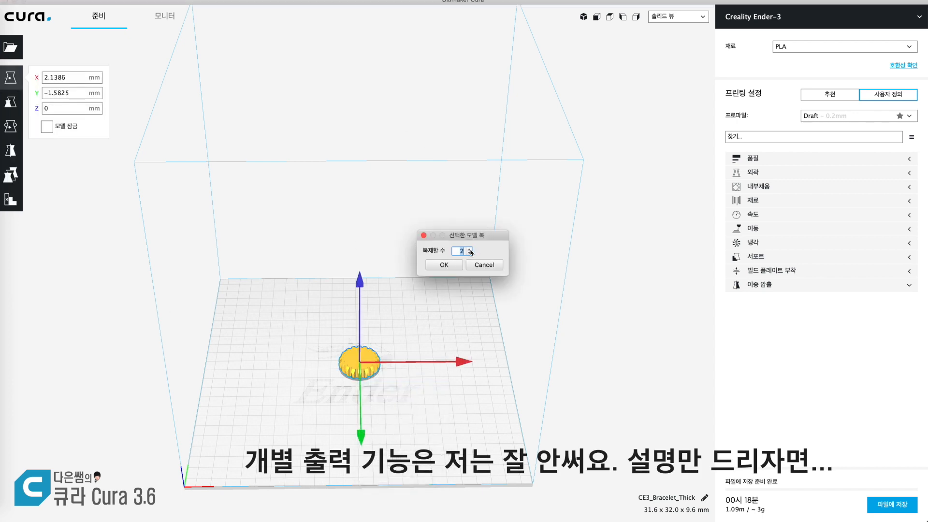
pyautogui.click(447, 264)
pyautogui.click(472, 398)
# Step: Set the print sequence (프린팅 순서) under special modes to 한번에 하나씩 (one at a time)
pyautogui.click(895, 298)
pyautogui.click(911, 313)
pyautogui.click(879, 337)
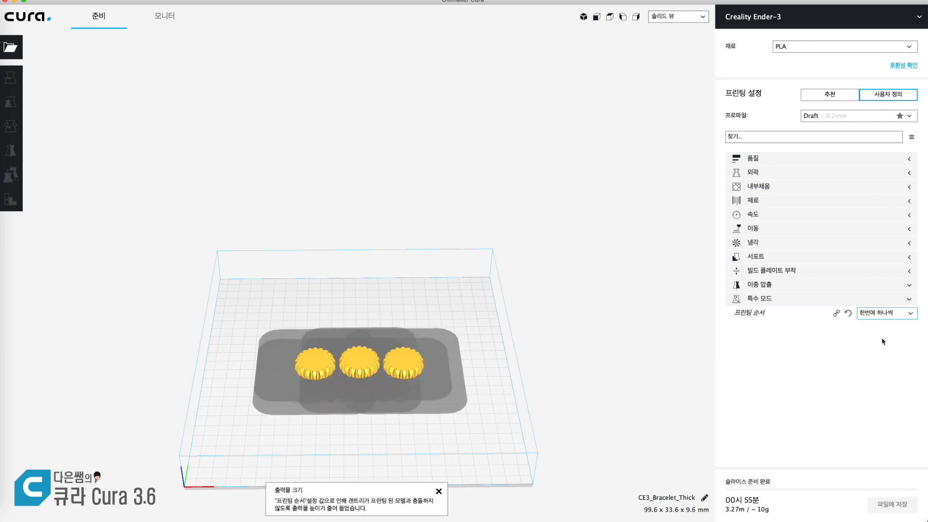
# Step: Dismiss the slicing and print-size messages and move the leftmost bracelet toward the front-left corner of the build plate
pyautogui.click(312, 364)
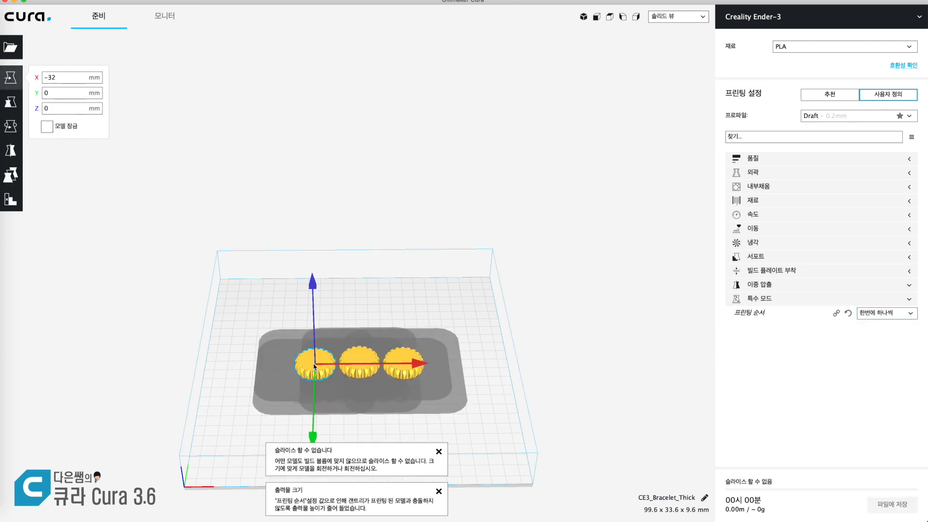
pyautogui.click(439, 451)
pyautogui.click(439, 491)
pyautogui.click(234, 431)
pyautogui.moveTo(313, 437); pyautogui.dragTo(311, 504)
pyautogui.moveTo(421, 423); pyautogui.dragTo(404, 364)
# Step: Move the rightmost bracelet toward the back-right corner of the build plate
pyautogui.click(404, 366)
pyautogui.moveTo(501, 298); pyautogui.dragTo(520, 297)
pyautogui.moveTo(422, 366); pyautogui.dragTo(426, 391)
pyautogui.moveTo(522, 322); pyautogui.dragTo(542, 322)
# Step: Move the middle bracelet toward the back-left of the build plate, clear of the other two
pyautogui.click(362, 363)
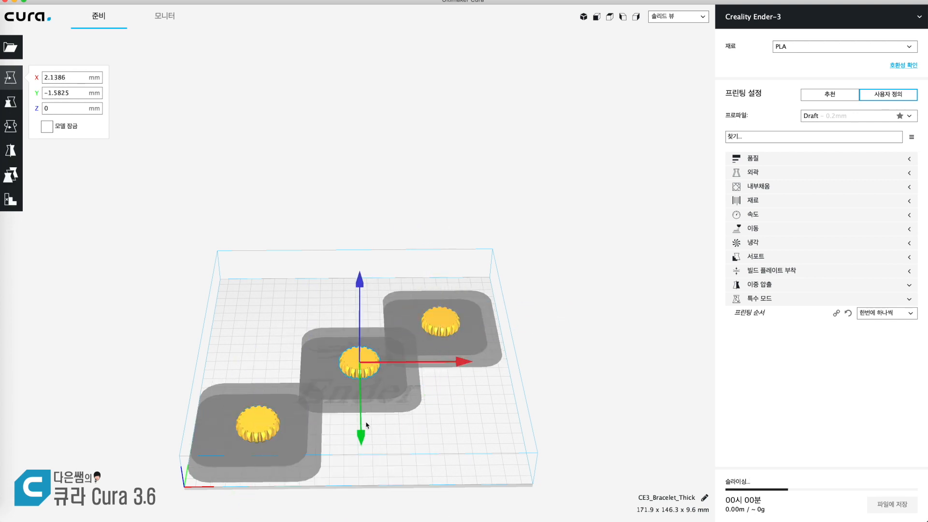
pyautogui.moveTo(362, 430); pyautogui.dragTo(360, 396)
pyautogui.moveTo(458, 332); pyautogui.dragTo(426, 332)
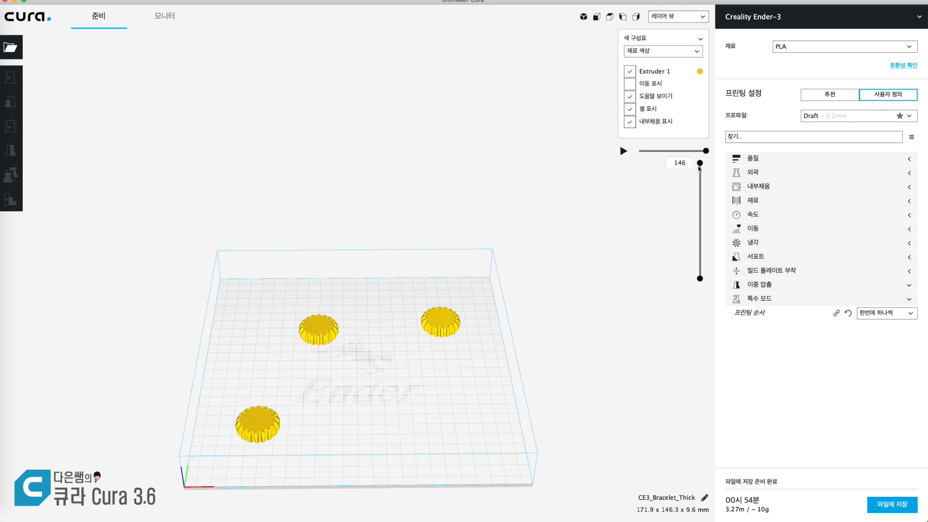
# Step: Preview the one-at-a-time print down to layer 1, and switch the print sequence to 모두 한꺼번에 (all at once) to compare layers
pyautogui.moveTo(700, 164); pyautogui.dragTo(700, 270)
pyautogui.click(885, 313)
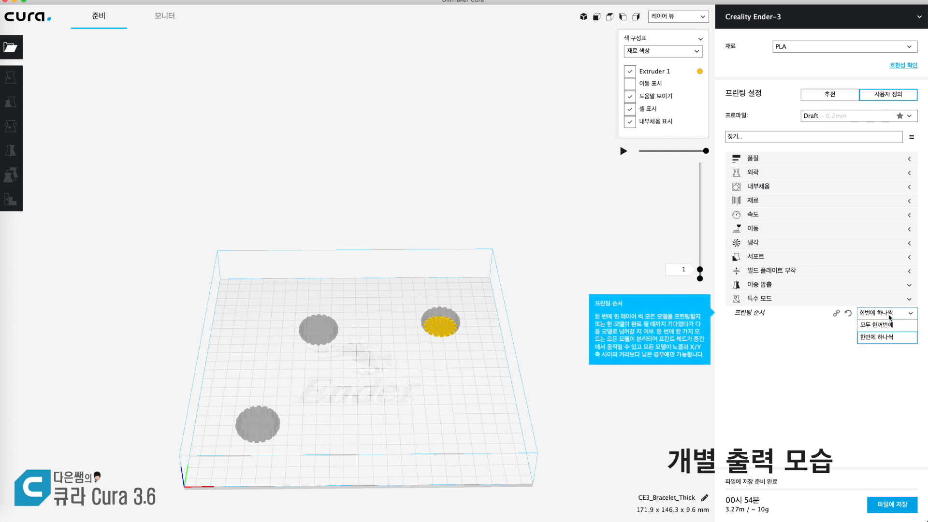
pyautogui.click(884, 328)
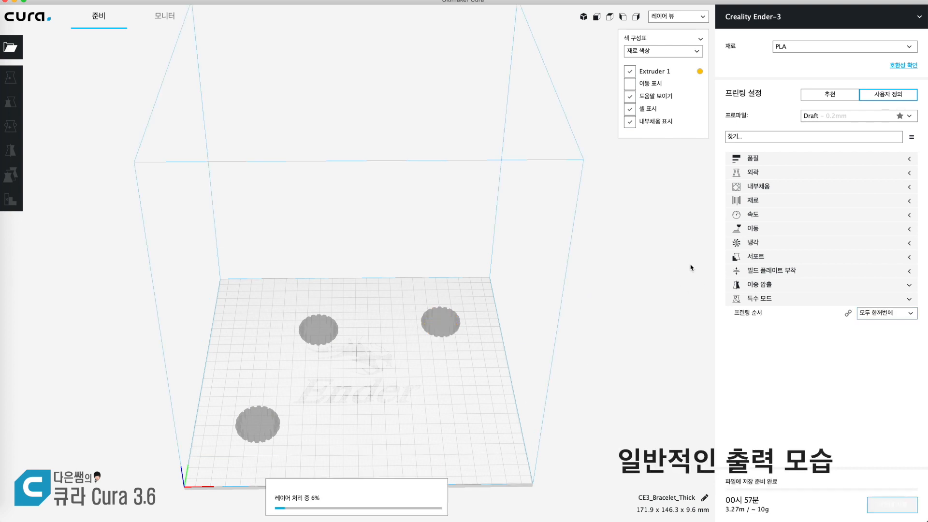
pyautogui.moveTo(700, 163)
pyautogui.mouseDown()
pyautogui.moveTo(699, 275)
pyautogui.moveTo(700, 163)
pyautogui.mouseUp()
# Step: Switch the print sequence back to 한번에 하나씩 (one at a time)
pyautogui.click(874, 314)
pyautogui.click(876, 337)
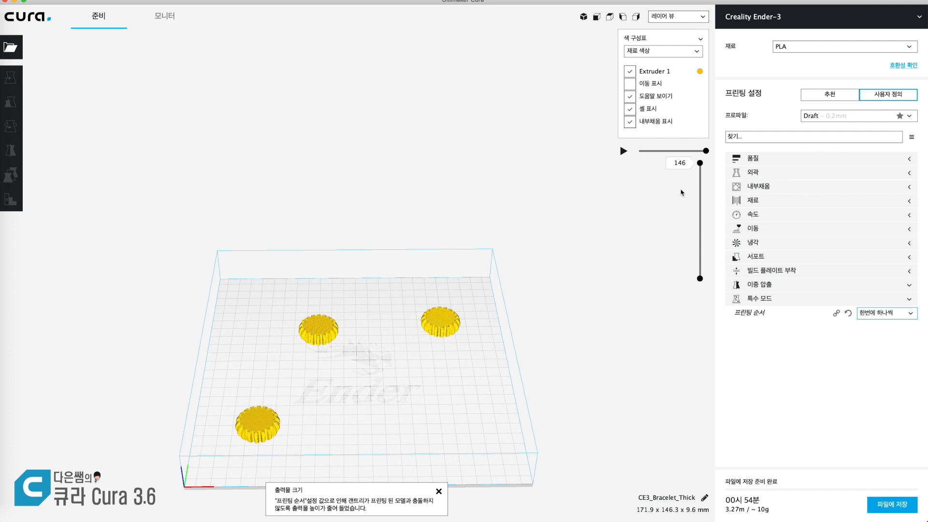
# Step: Move the three bracelets closer together toward the middle of the build plate
pyautogui.moveTo(700, 165)
pyautogui.mouseDown()
pyautogui.moveTo(700, 268)
pyautogui.moveTo(699, 163)
pyautogui.mouseUp()
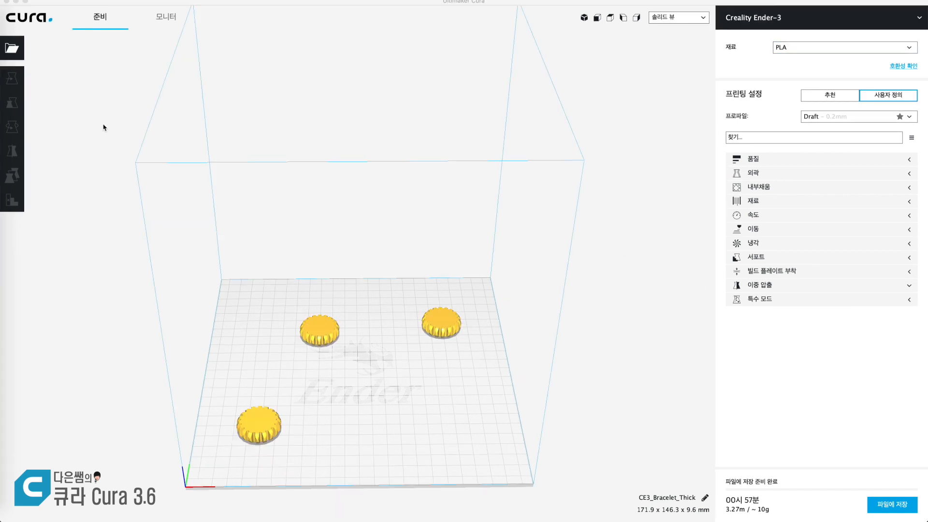
pyautogui.moveTo(276, 415); pyautogui.dragTo(294, 375)
pyautogui.moveTo(316, 339); pyautogui.dragTo(343, 372)
pyautogui.moveTo(434, 329); pyautogui.dragTo(420, 366)
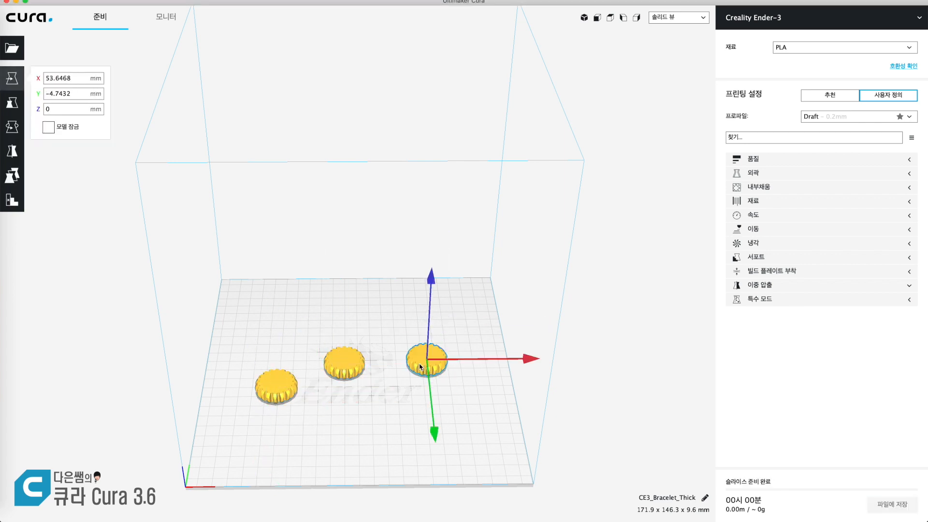
# Step: Delete the leftmost and rightmost bracelets and move the remaining one to the centre of the build plate
pyautogui.click(265, 388)
pyautogui.press('Delete')
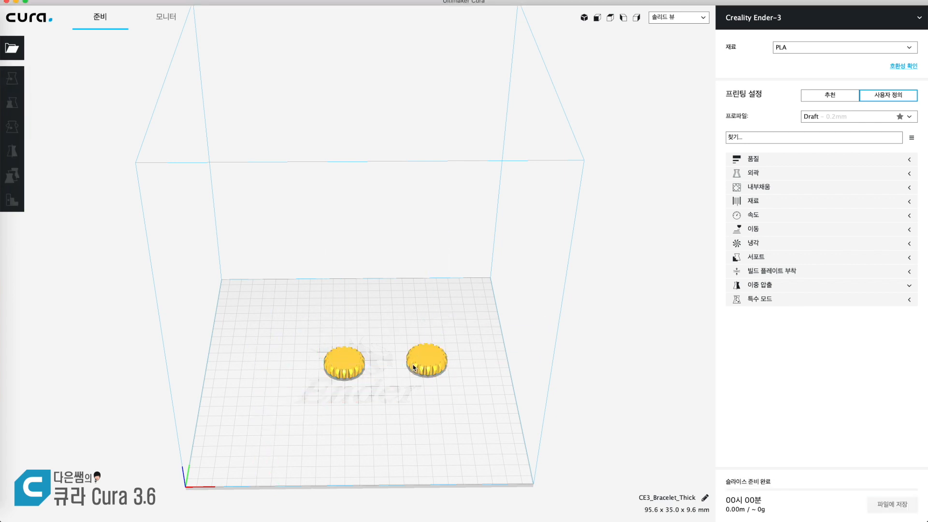
pyautogui.click(412, 367)
pyautogui.press('Delete')
pyautogui.moveTo(346, 365); pyautogui.dragTo(364, 369)
pyautogui.click(394, 394)
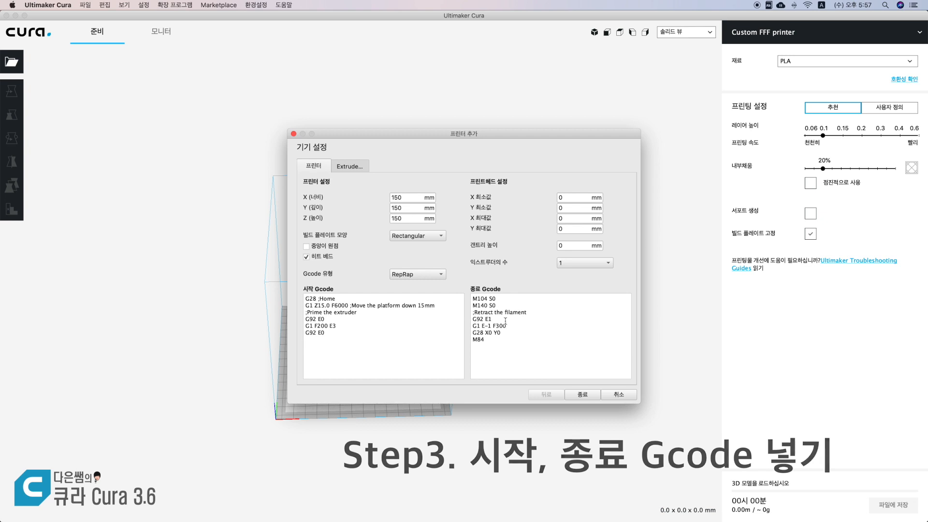
# Step: Switch to Cura 15.04.6, review the command lines in start.gcode, and copy its entire text
pyautogui.hotkey('ctrl', 'Right')
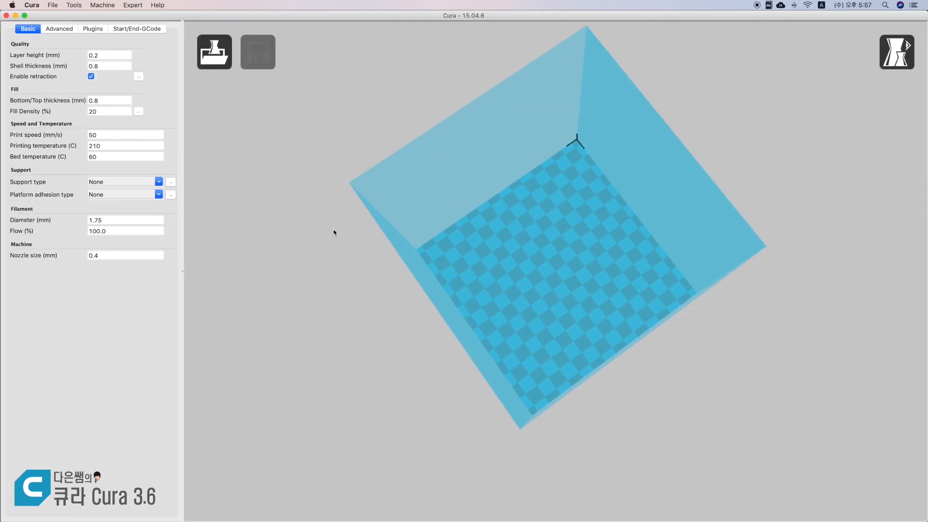
pyautogui.click(130, 31)
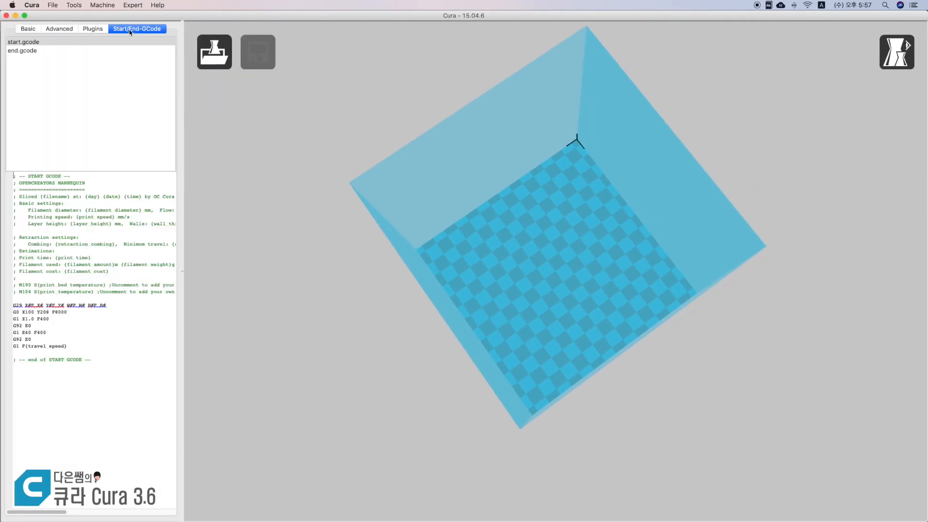
pyautogui.click(76, 265)
pyautogui.moveTo(87, 347); pyautogui.dragTo(10, 311)
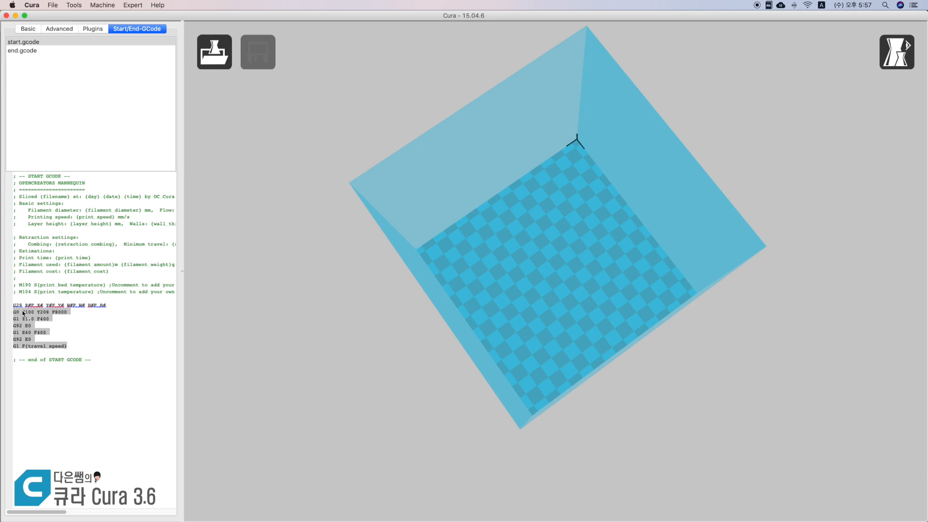
pyautogui.click(86, 340)
pyautogui.click(101, 357)
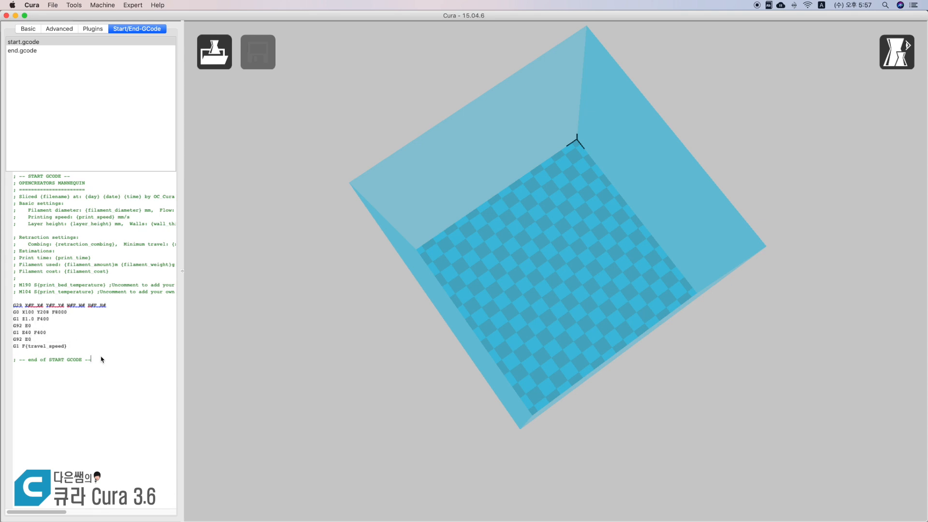
pyautogui.press('super+a')
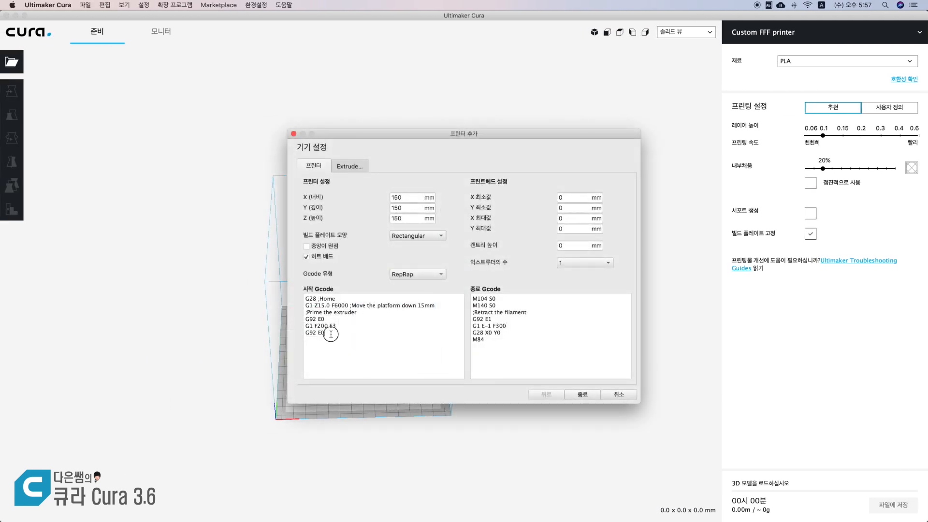
# Step: Replace the custom printer's start G-code in Ultimaker Cura with the copied start.gcode text and check its final lines
pyautogui.press('super+a')
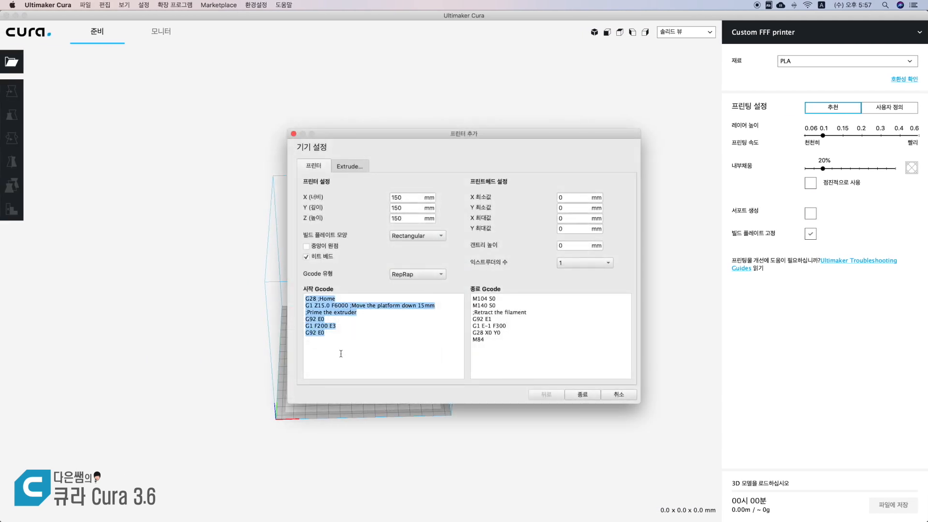
pyautogui.press('super+v')
pyautogui.scroll(-5, 376, 344)
pyautogui.scroll(-2, 376, 344)
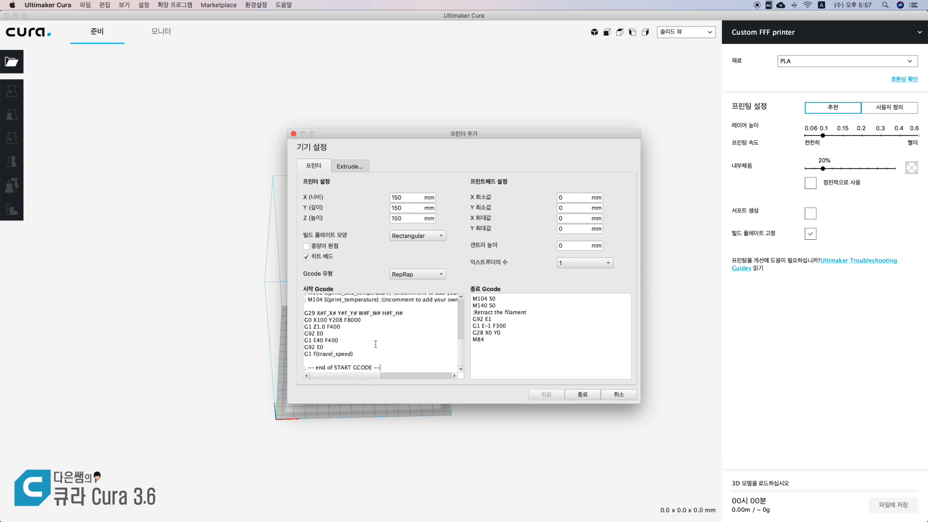
pyautogui.click(353, 337)
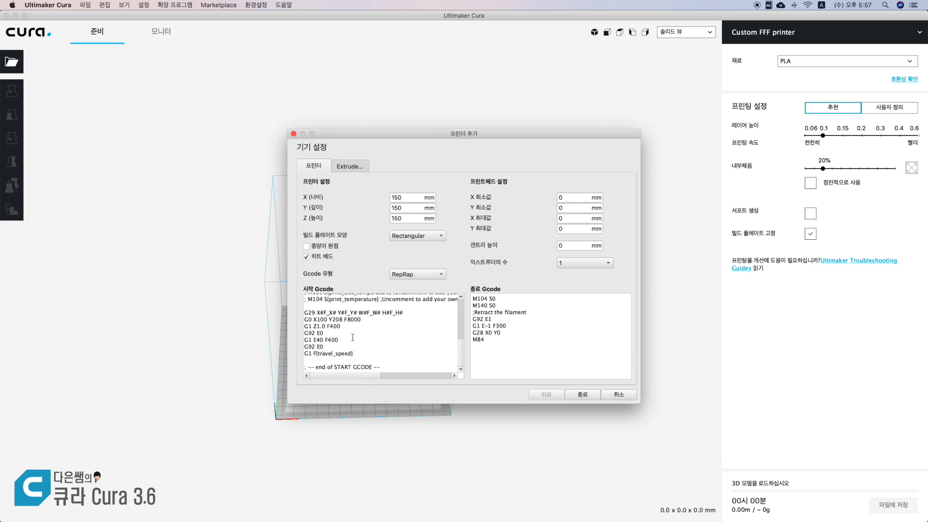
# Step: Switch back to Cura 15.04.6 and copy the entire text of end.gcode
pyautogui.hotkey('ctrl', 'Right')
pyautogui.click(134, 372)
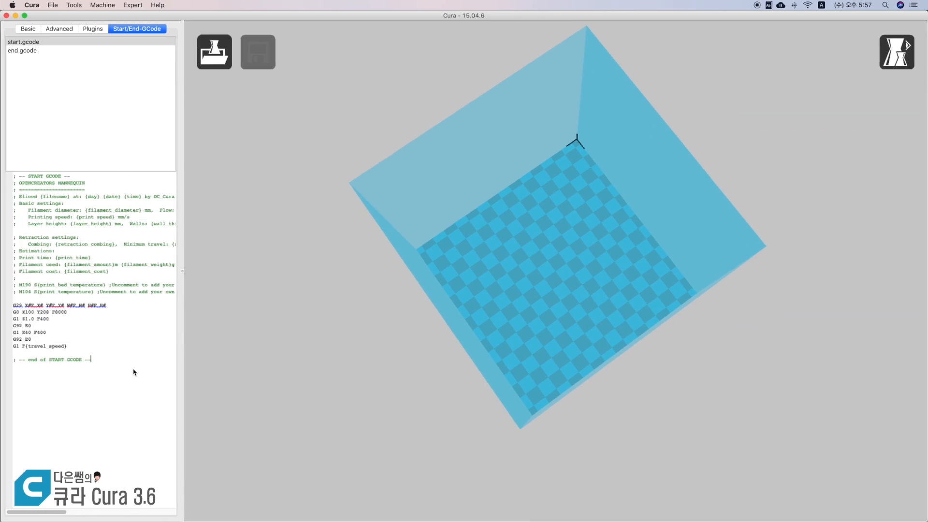
pyautogui.click(28, 56)
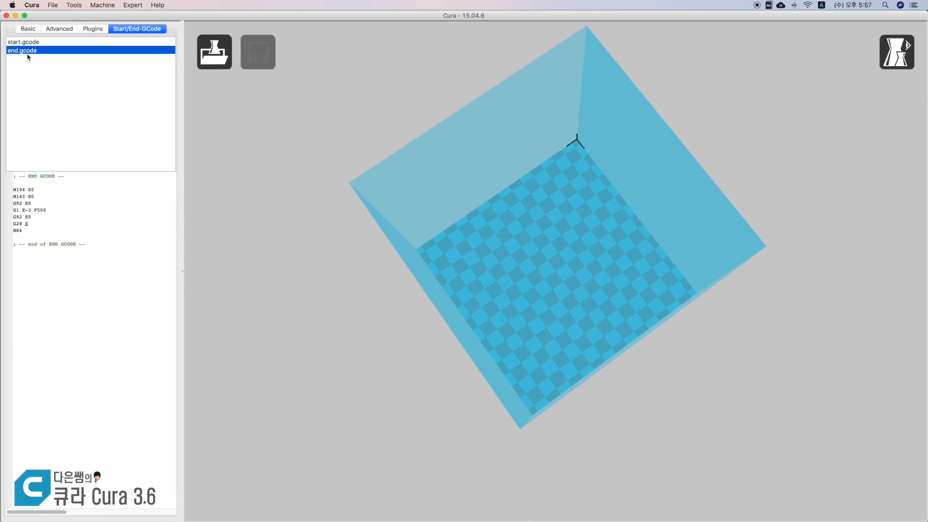
pyautogui.click(83, 203)
pyautogui.press('super+a')
pyautogui.press('super+c')
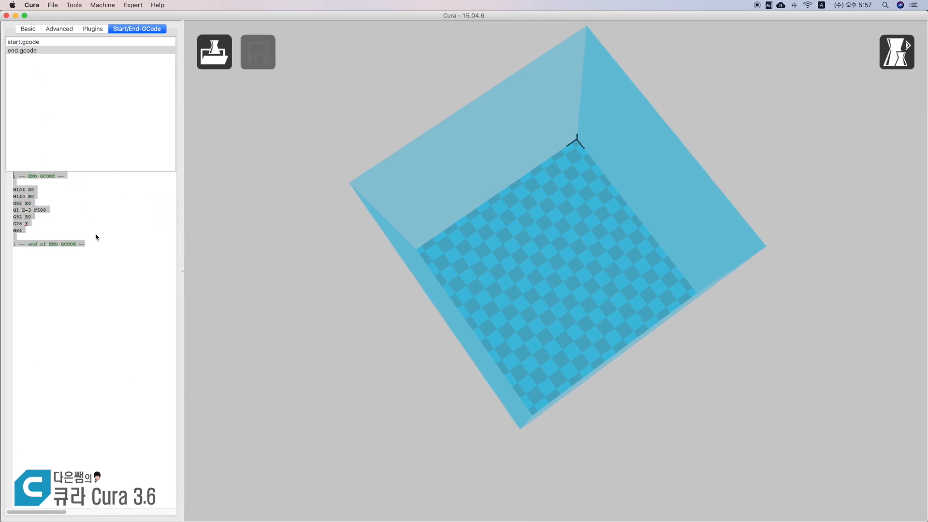
# Step: Return to Ultimaker Cura and replace the custom printer's end G-code with the copied end.gcode text
pyautogui.hotkey('ctrl', 'Left')
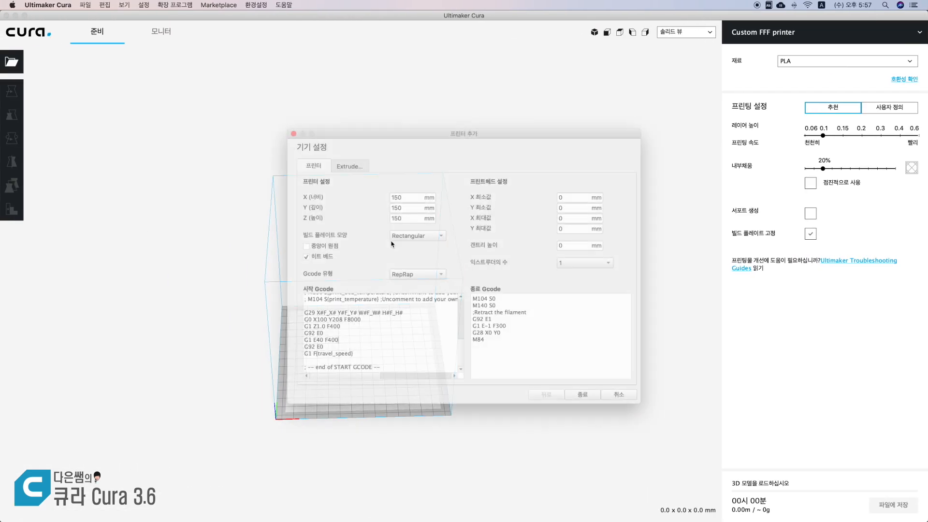
pyautogui.click(516, 328)
pyautogui.press('super+a')
pyautogui.press('super+v')
pyautogui.click(545, 334)
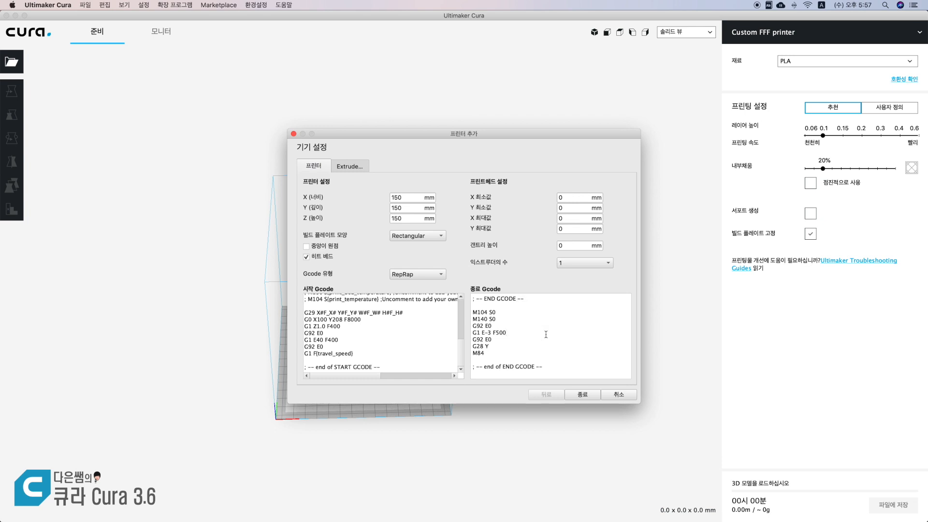
# Step: Set the extruder's compatible material diameter to 1.75 mm, recheck the printer settings, and finish adding the printer
pyautogui.click(346, 168)
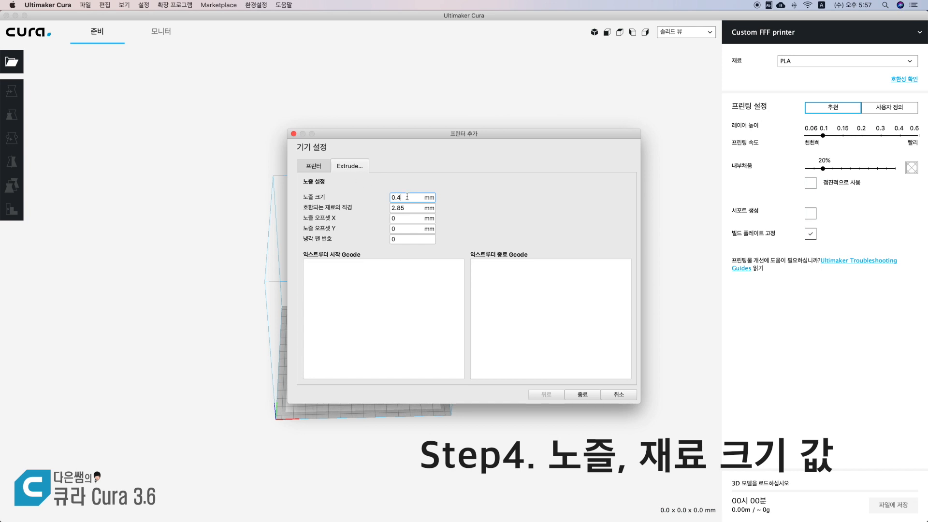
pyautogui.doubleClick(409, 210)
pyautogui.write('1.75')
pyautogui.click(313, 167)
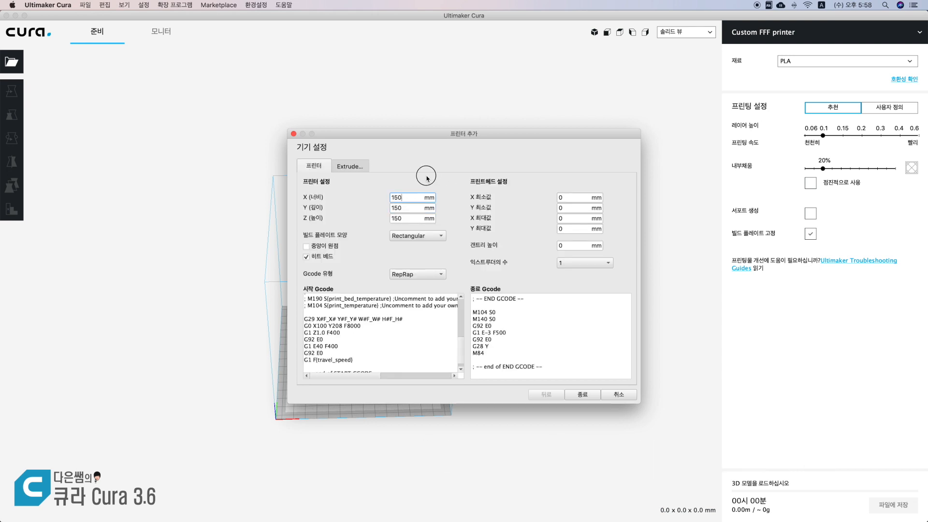
pyautogui.click(583, 395)
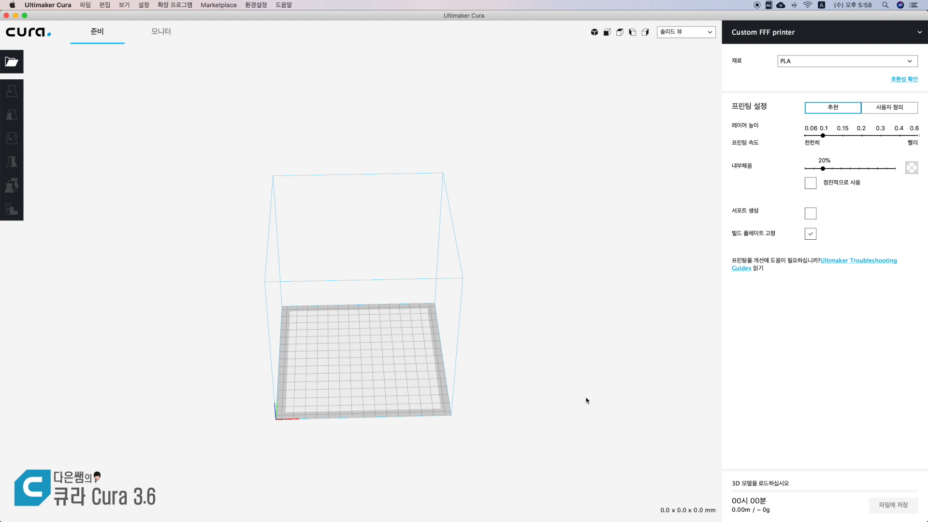
# Step: Rename the Custom FFF printer as Almond in the printer management, keep it selected, and close the preferences
pyautogui.click(812, 32)
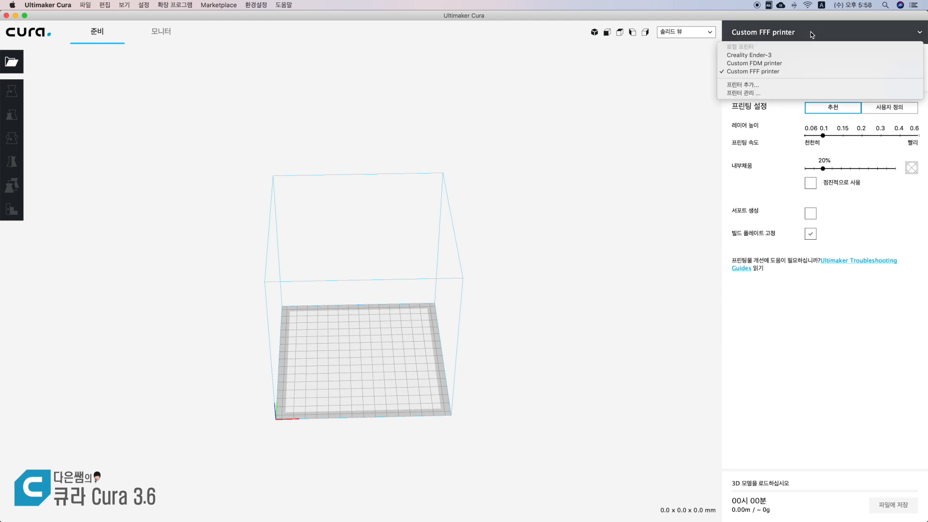
pyautogui.click(760, 92)
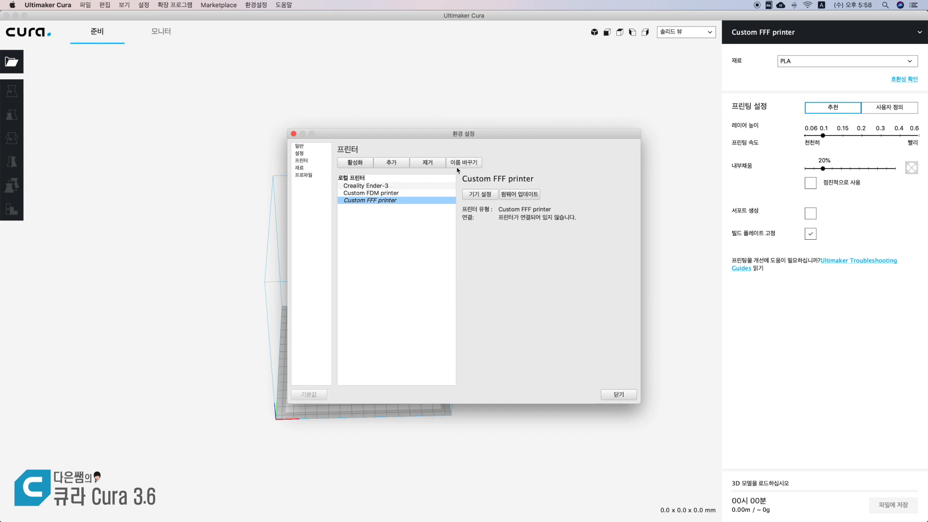
pyautogui.click(462, 162)
pyautogui.moveTo(463, 247); pyautogui.dragTo(305, 251)
pyautogui.write('Almond')
pyautogui.click(508, 296)
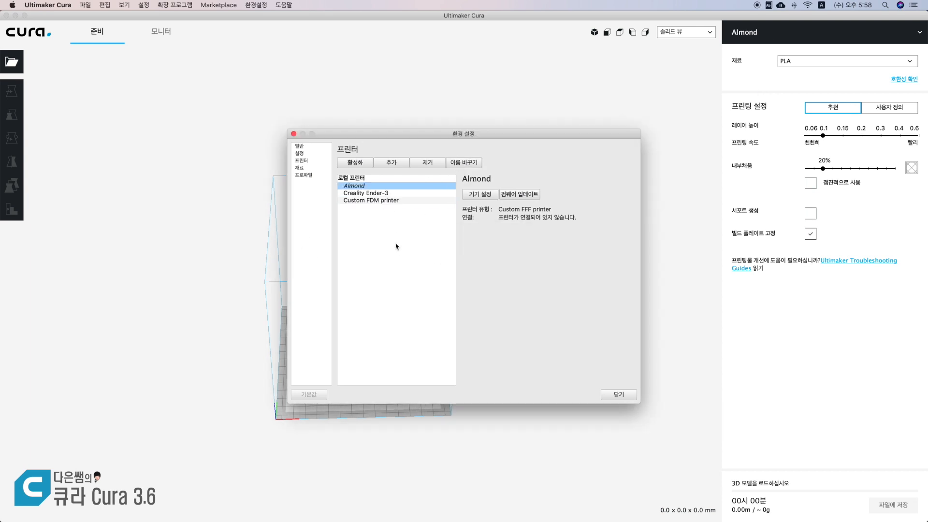
pyautogui.click(382, 193)
pyautogui.click(357, 187)
pyautogui.click(615, 394)
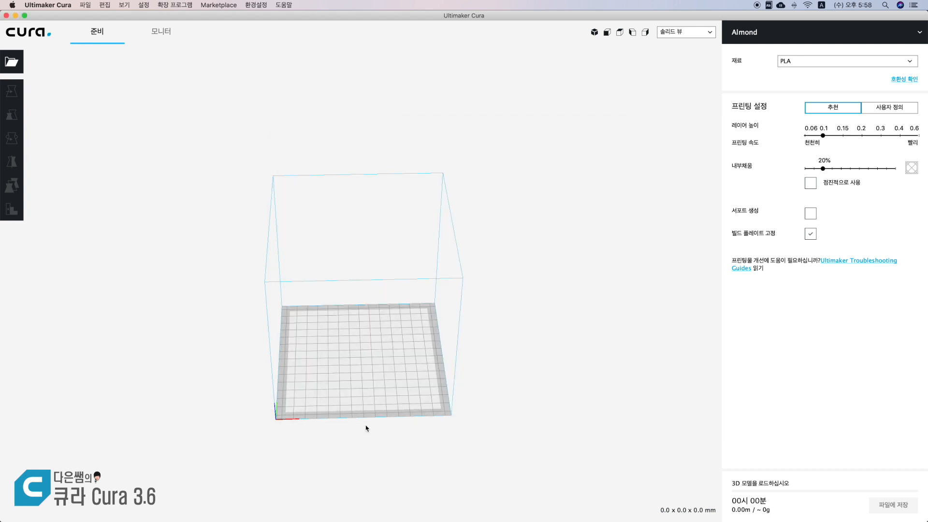